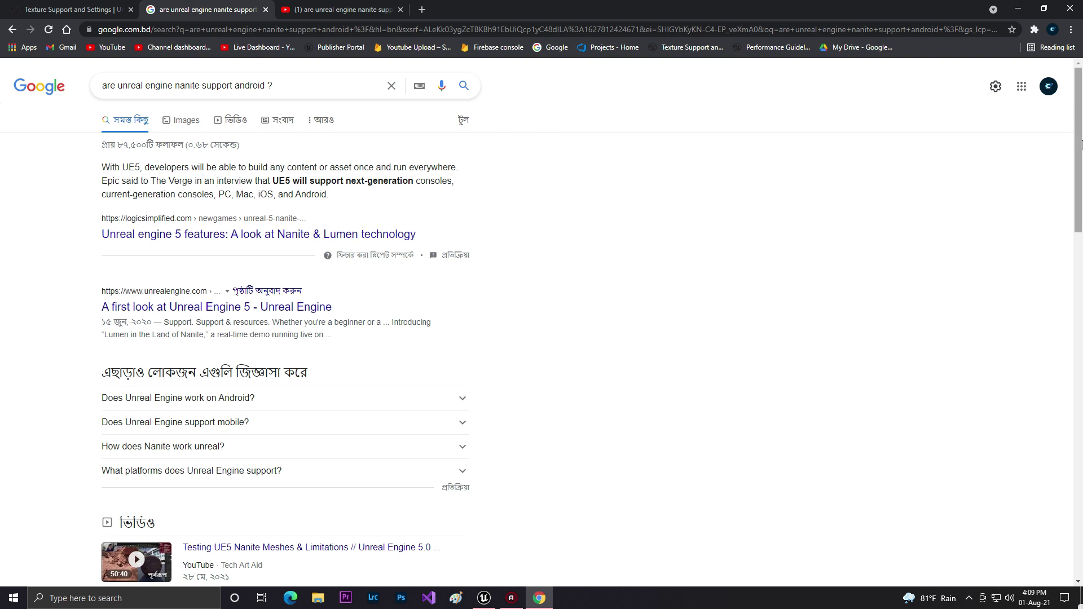
Step: Look through the Google and YouTube results for "are unreal engine nanite support android ?"
{"action": "left_click_drag", "start_coordinate": [1081, 145], "coordinate": [1043, 473]}
{"action": "scroll", "coordinate": [1044, 472], "scroll_direction": "up", "scroll_amount": 10}
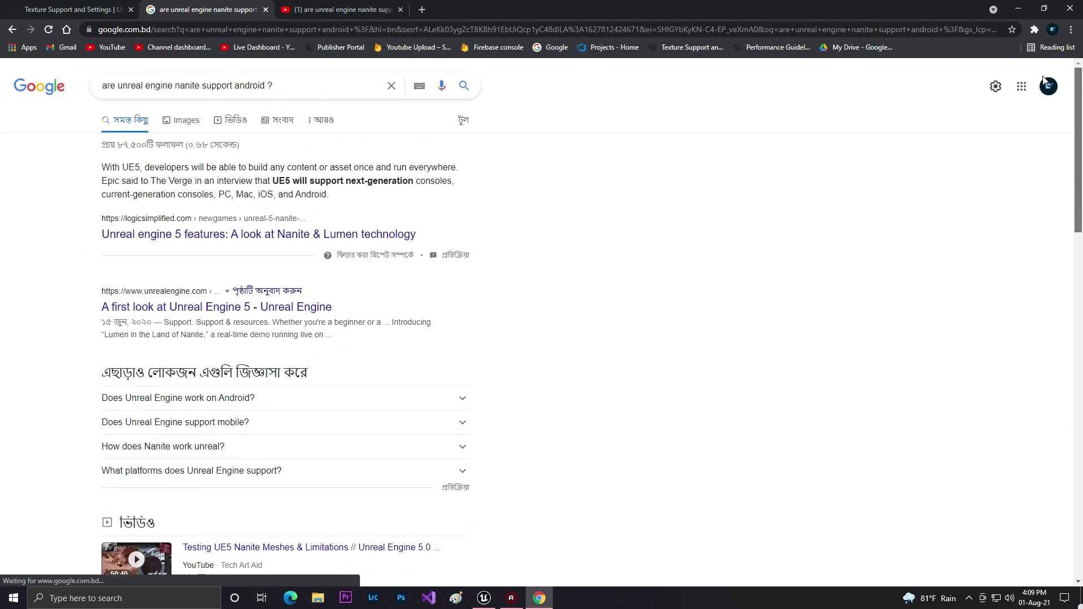
{"action": "left_click", "coordinate": [339, 9]}
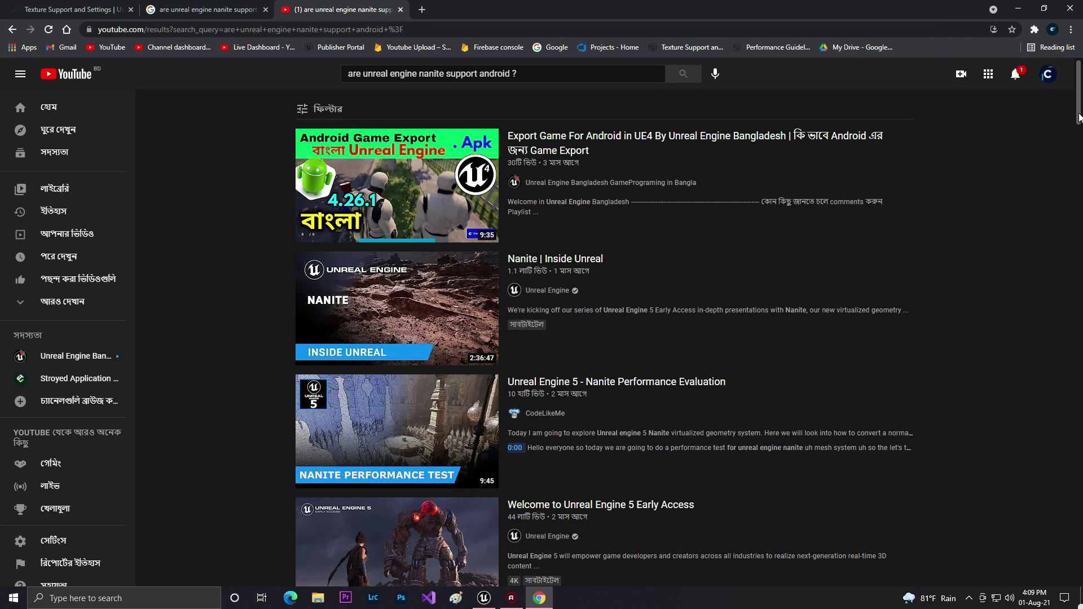
{"action": "scroll", "coordinate": [1049, 346], "scroll_direction": "down", "scroll_amount": 20}
{"action": "left_click_drag", "start_coordinate": [1048, 342], "coordinate": [1043, 83]}
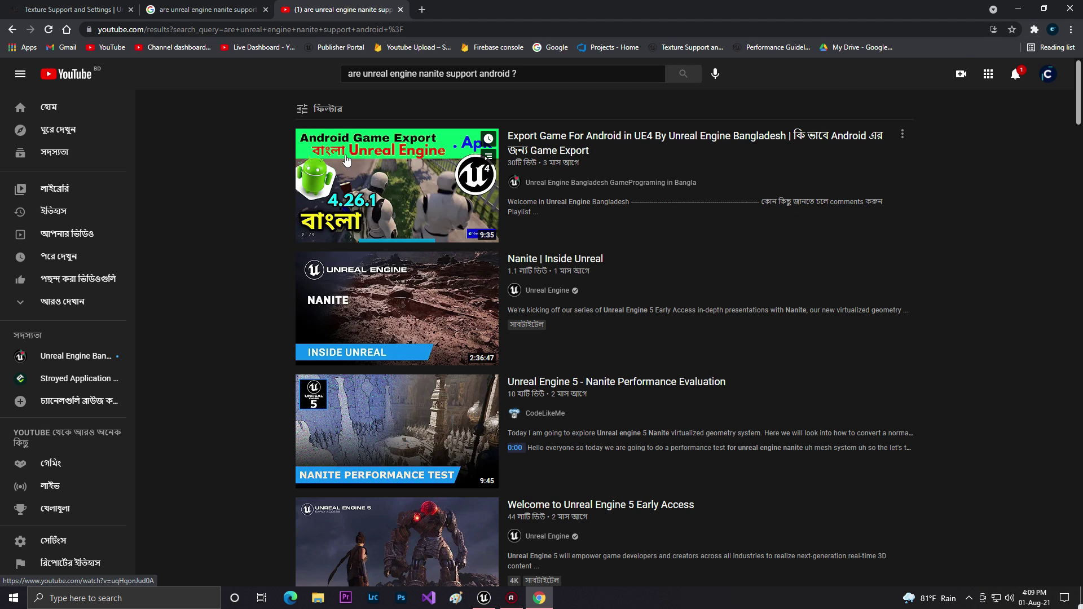
Step: Examine the 1024x1024, 2048x2048 and 4096x4096 rows of the compressed texture memory table on the Texture Support and Settings page
{"action": "left_click", "coordinate": [37, 7]}
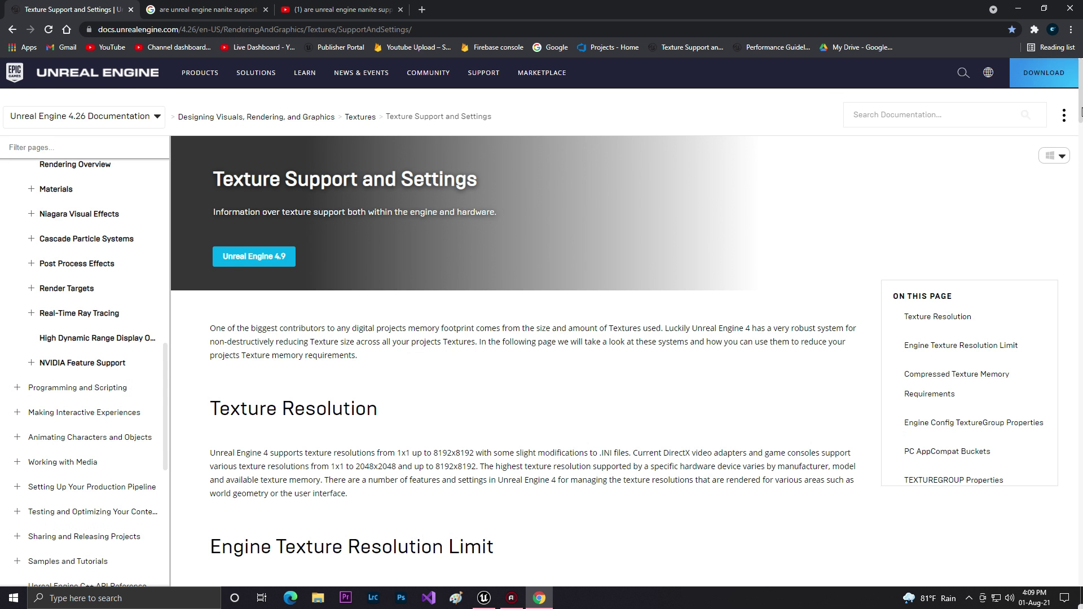
{"action": "left_click_drag", "start_coordinate": [1081, 111], "coordinate": [1077, 268]}
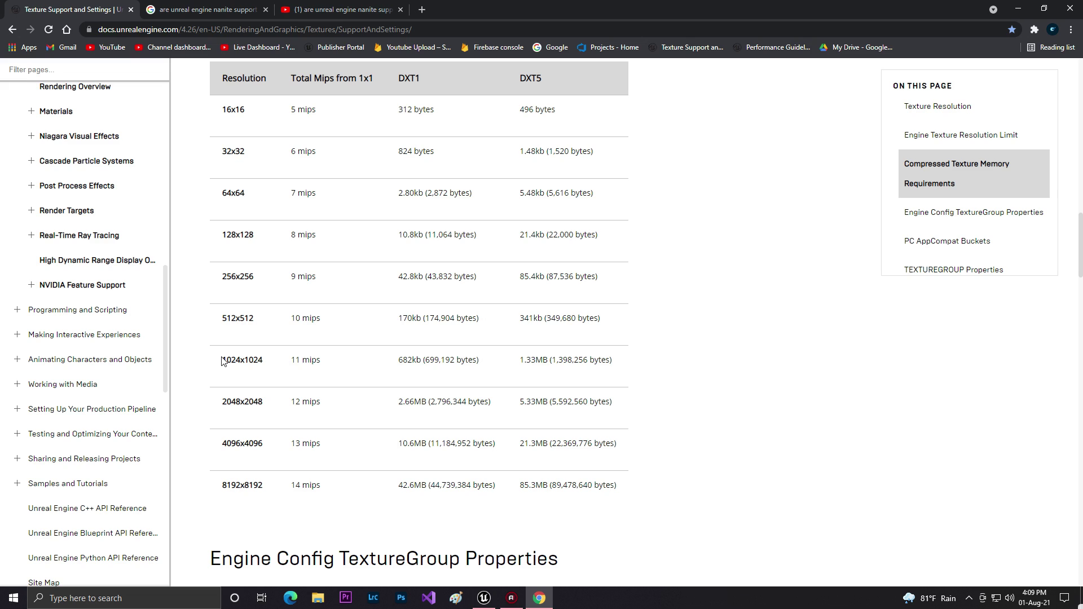
{"action": "left_click_drag", "start_coordinate": [222, 362], "coordinate": [269, 363]}
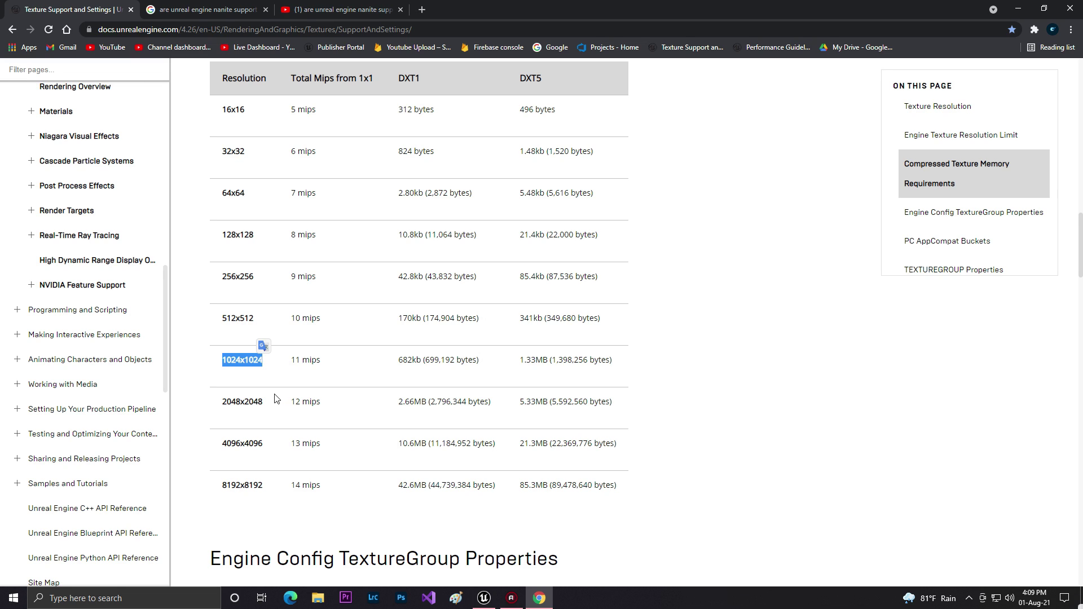
{"action": "left_click", "coordinate": [262, 392]}
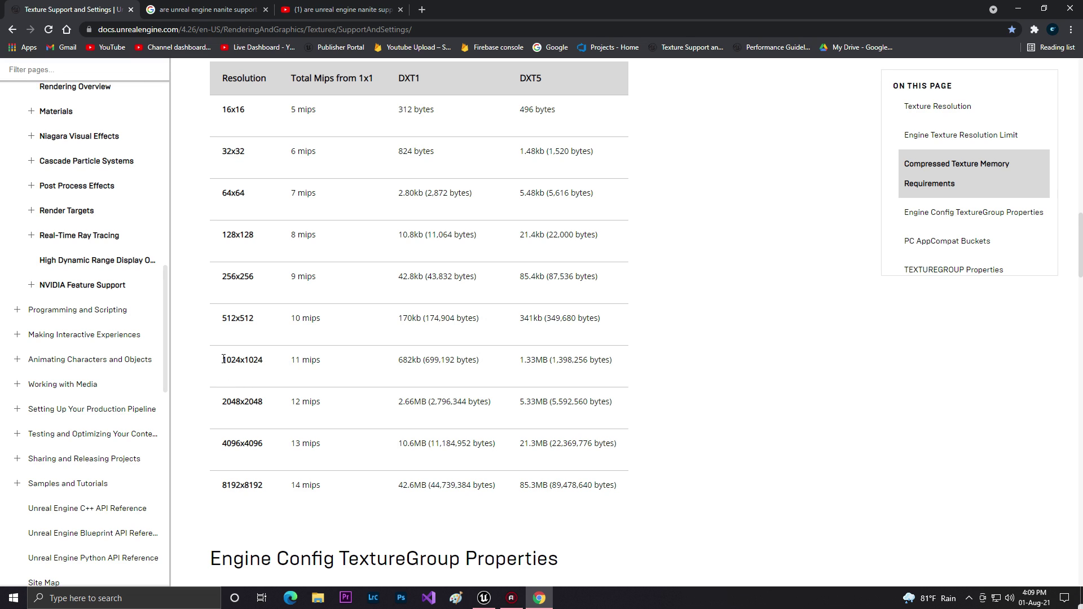
{"action": "left_click_drag", "start_coordinate": [224, 359], "coordinate": [265, 362]}
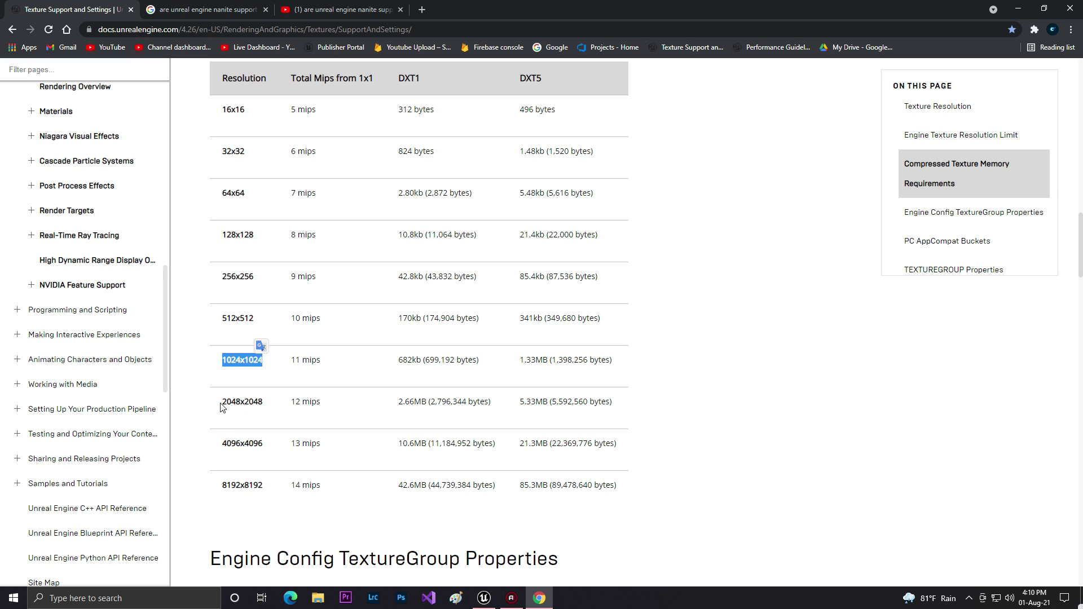
{"action": "left_click_drag", "start_coordinate": [221, 402], "coordinate": [249, 402]}
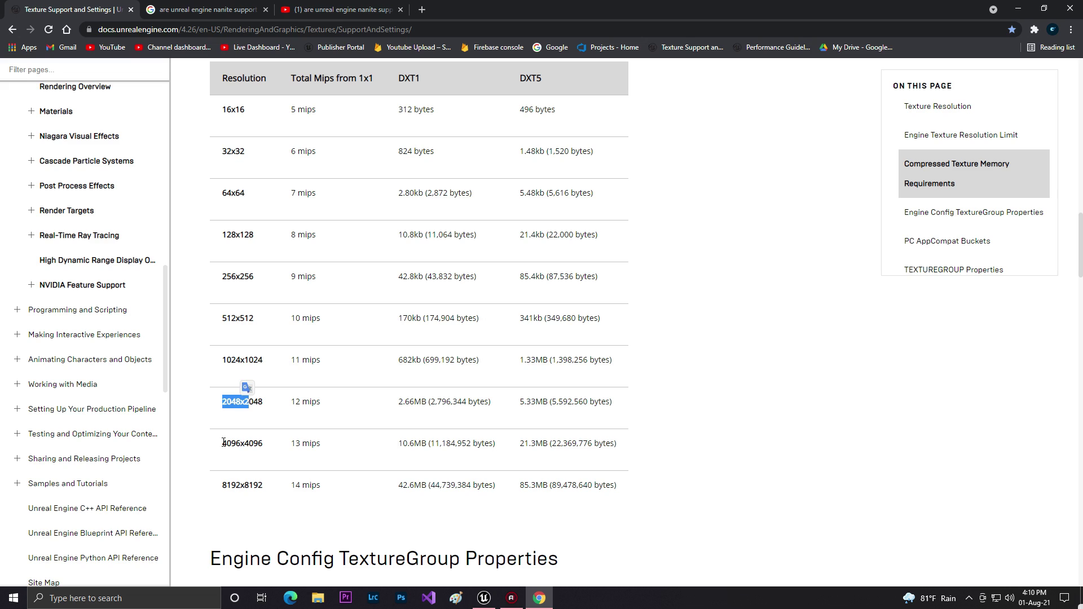
{"action": "left_click_drag", "start_coordinate": [223, 444], "coordinate": [249, 443]}
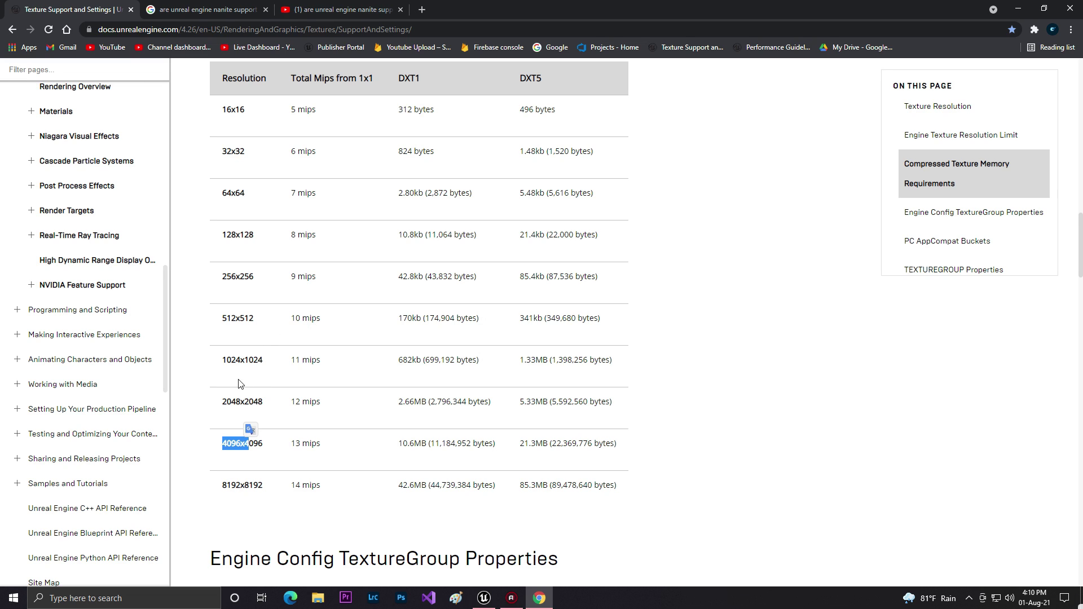
{"action": "left_click_drag", "start_coordinate": [264, 360], "coordinate": [223, 364]}
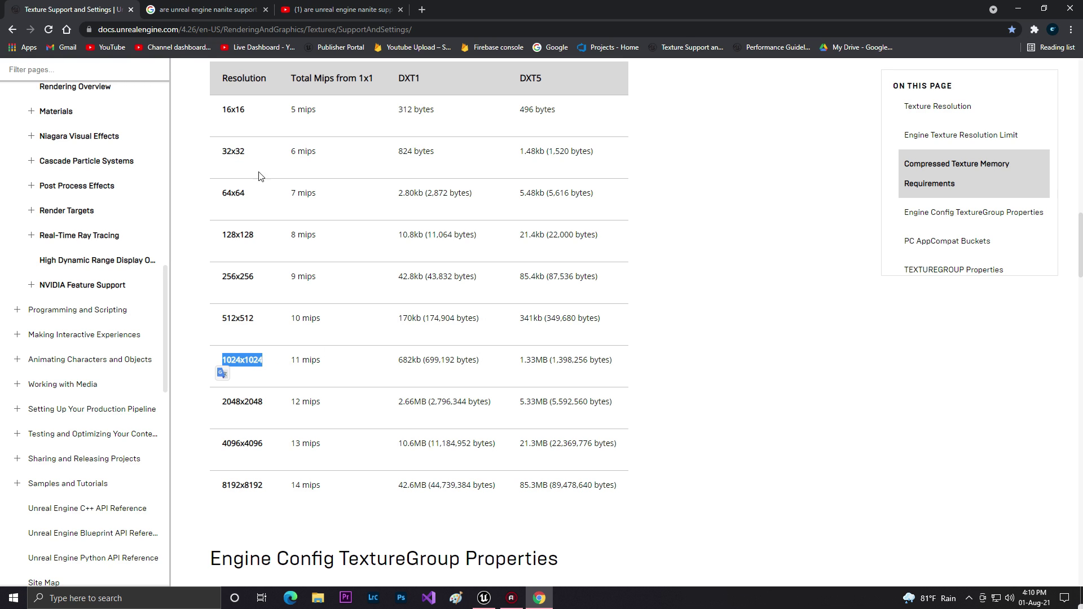
Step: Switch to Unreal Editor and look over the rock landscape in ThirdPersonExampleMap from several viewpoints
{"action": "left_click", "coordinate": [206, 10]}
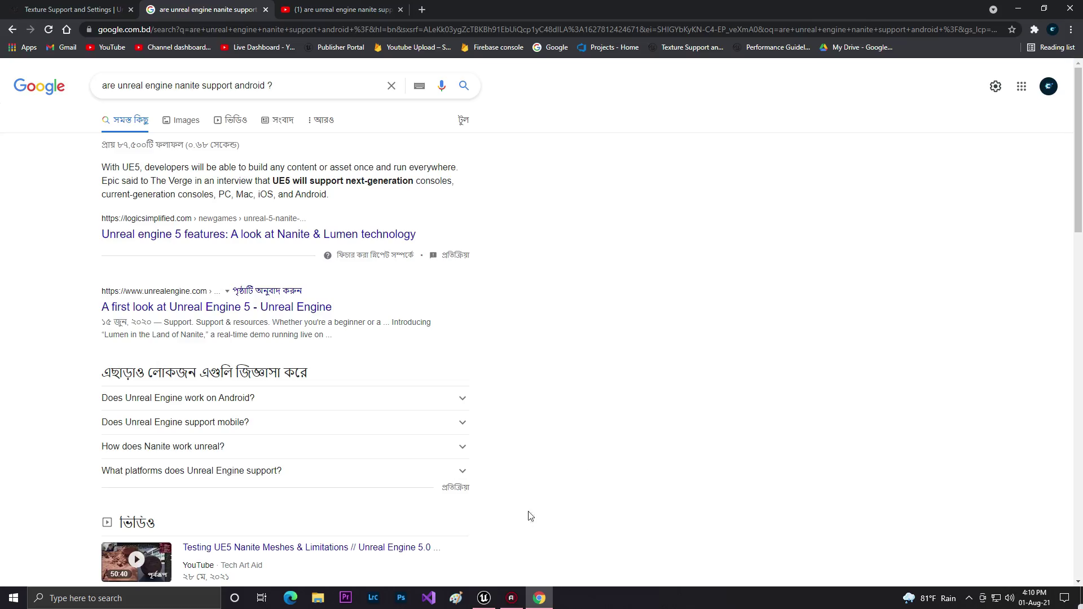
{"action": "left_click", "coordinate": [484, 598]}
{"action": "right_click_drag", "start_coordinate": [532, 378], "coordinate": [563, 374]}
{"action": "key", "text": "s"}
{"action": "key", "text": "w"}
{"action": "key", "text": "d"}
{"action": "key", "text": "s"}
{"action": "key", "text": "w"}
{"action": "key", "text": "a"}
{"action": "key", "text": "s"}
{"action": "key", "text": "w"}
{"action": "key", "text": "w"}
{"action": "key", "text": "a"}
{"action": "key", "text": "s"}
Step: Open the Nordic Beach Rock Formation texture from the Megascans 3D_Assets folder, examine its imported and displayed resolution, and close it
{"action": "key", "text": "ctrl+space"}
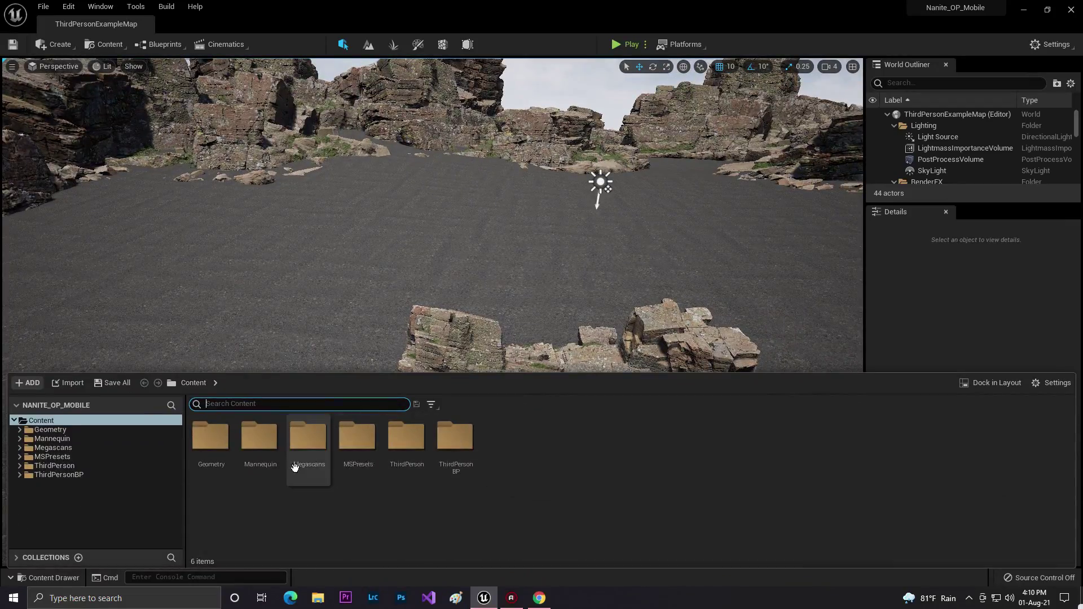
{"action": "double_click", "coordinate": [308, 439]}
{"action": "double_click", "coordinate": [230, 445]}
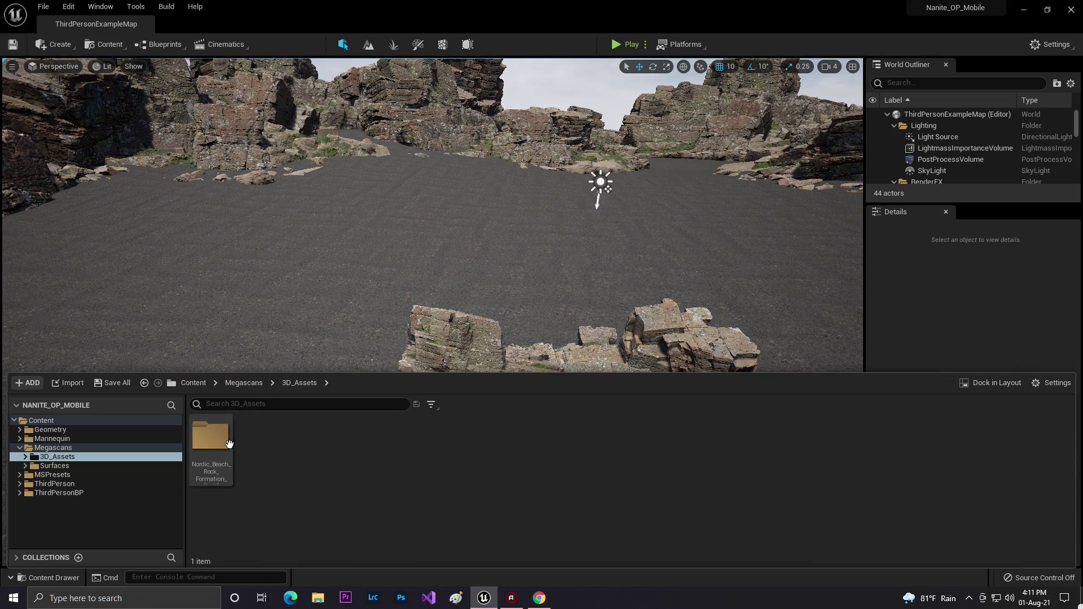
{"action": "double_click", "coordinate": [211, 437]}
{"action": "double_click", "coordinate": [312, 441]}
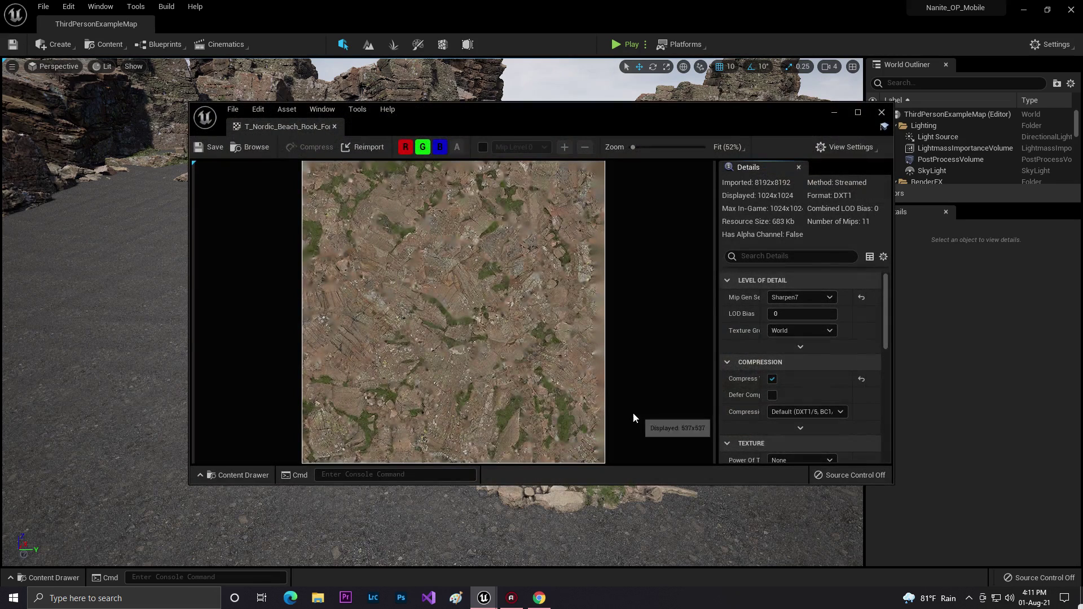
{"action": "scroll", "coordinate": [781, 401], "scroll_direction": "down", "scroll_amount": 3}
{"action": "scroll", "coordinate": [783, 373], "scroll_direction": "up", "scroll_amount": 3}
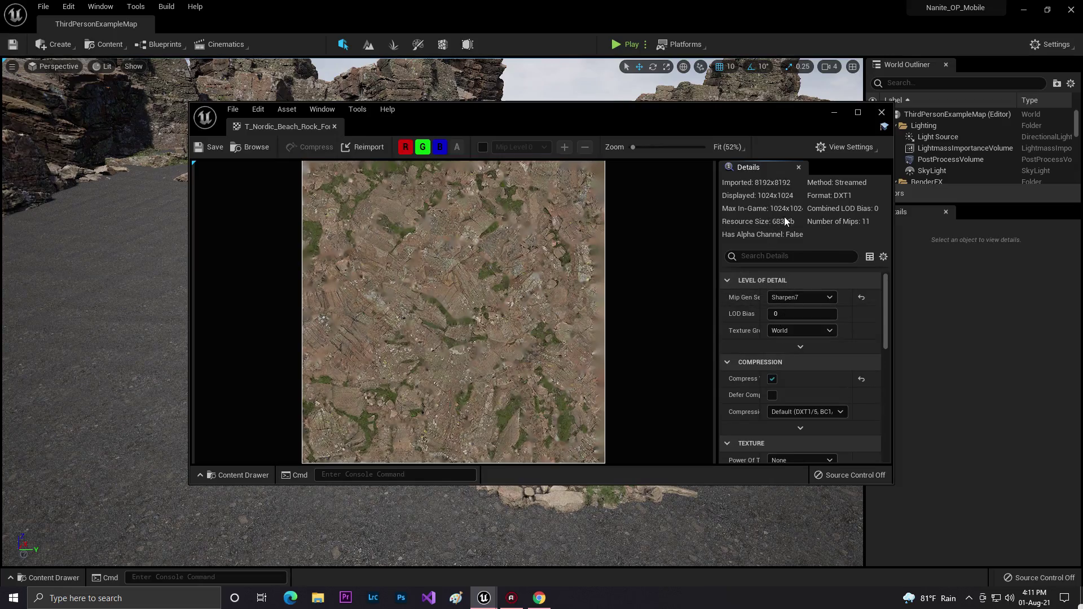
{"action": "left_click", "coordinate": [882, 112]}
Step: View the level's rocks in the Nanite Visualization Overview mode and return the viewport to Lit
{"action": "key", "text": "w"}
{"action": "right_click_drag", "start_coordinate": [639, 213], "coordinate": [494, 187]}
{"action": "key", "text": "s"}
{"action": "key", "text": "s"}
{"action": "key", "text": "d"}
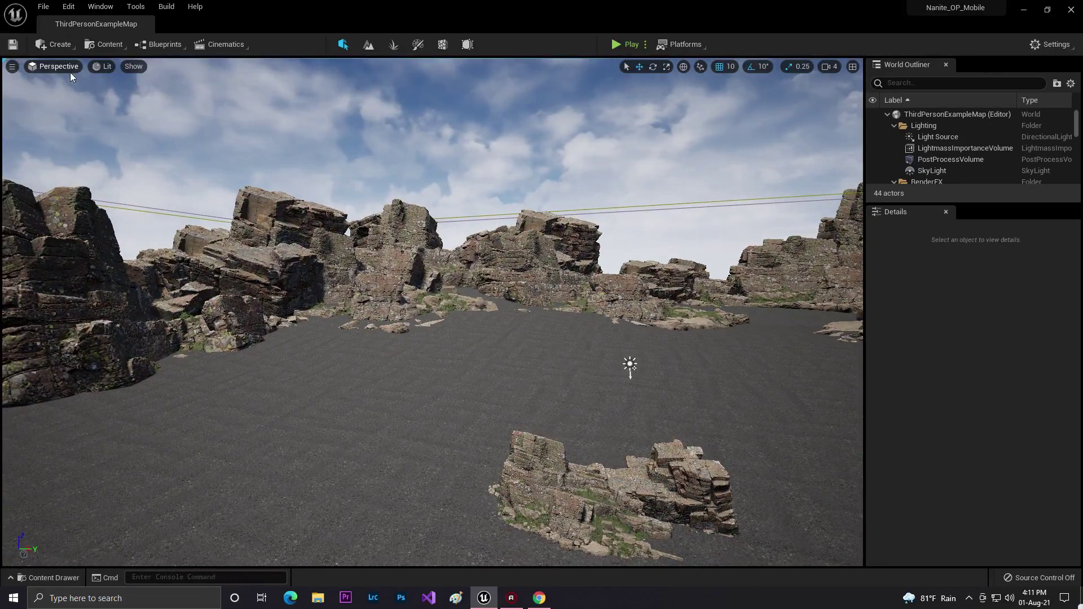
{"action": "left_click", "coordinate": [57, 65]}
{"action": "mouse_move", "coordinate": [102, 68]}
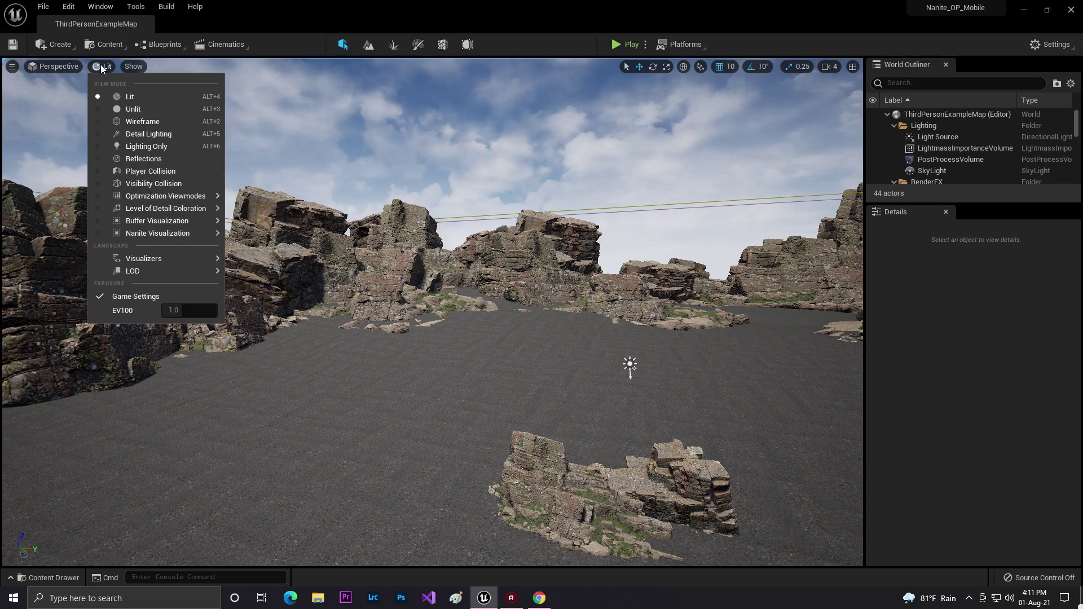
{"action": "mouse_move", "coordinate": [130, 234]}
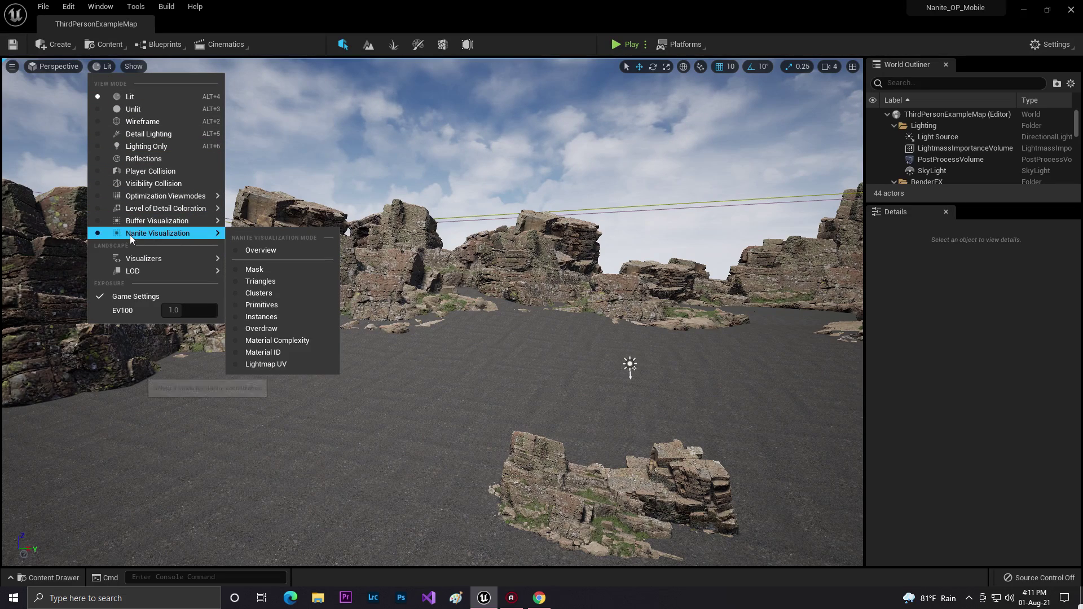
{"action": "left_click", "coordinate": [260, 250]}
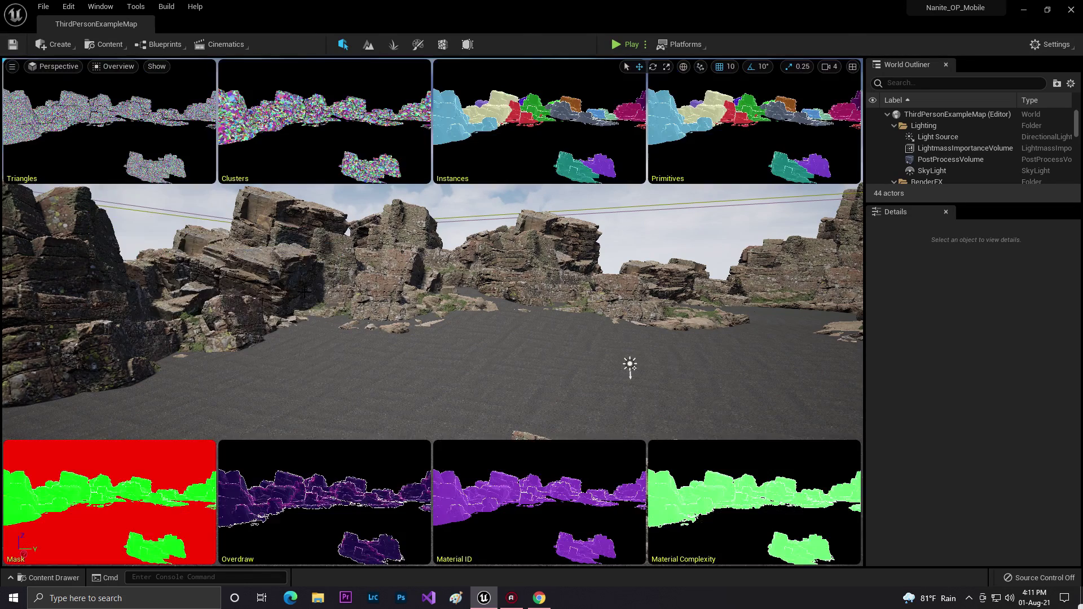
{"action": "right_click_drag", "start_coordinate": [355, 368], "coordinate": [395, 333]}
{"action": "left_click", "coordinate": [103, 66]}
{"action": "left_click", "coordinate": [119, 97]}
Step: Inspect the surface detail of the rock formations up close in the Lit viewport
{"action": "mouse_move", "coordinate": [546, 293]}
{"action": "right_mouse_down"}
{"action": "mouse_move", "coordinate": [621, 452]}
{"action": "mouse_move", "coordinate": [452, 356]}
{"action": "mouse_move", "coordinate": [429, 418]}
{"action": "mouse_move", "coordinate": [417, 406]}
{"action": "mouse_move", "coordinate": [542, 406]}
{"action": "mouse_move", "coordinate": [587, 485]}
{"action": "mouse_move", "coordinate": [705, 372]}
{"action": "mouse_move", "coordinate": [750, 463]}
{"action": "mouse_move", "coordinate": [547, 293]}
{"action": "right_mouse_up"}
{"action": "key", "text": "w"}
{"action": "key", "text": "w"}
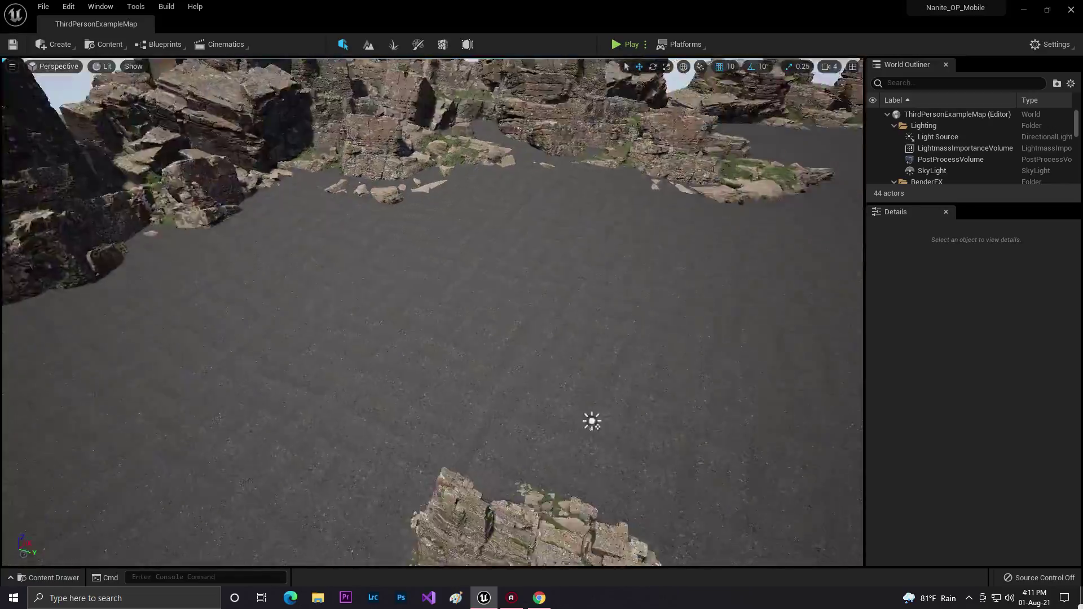
{"action": "right_click_drag", "start_coordinate": [590, 421], "coordinate": [146, 333]}
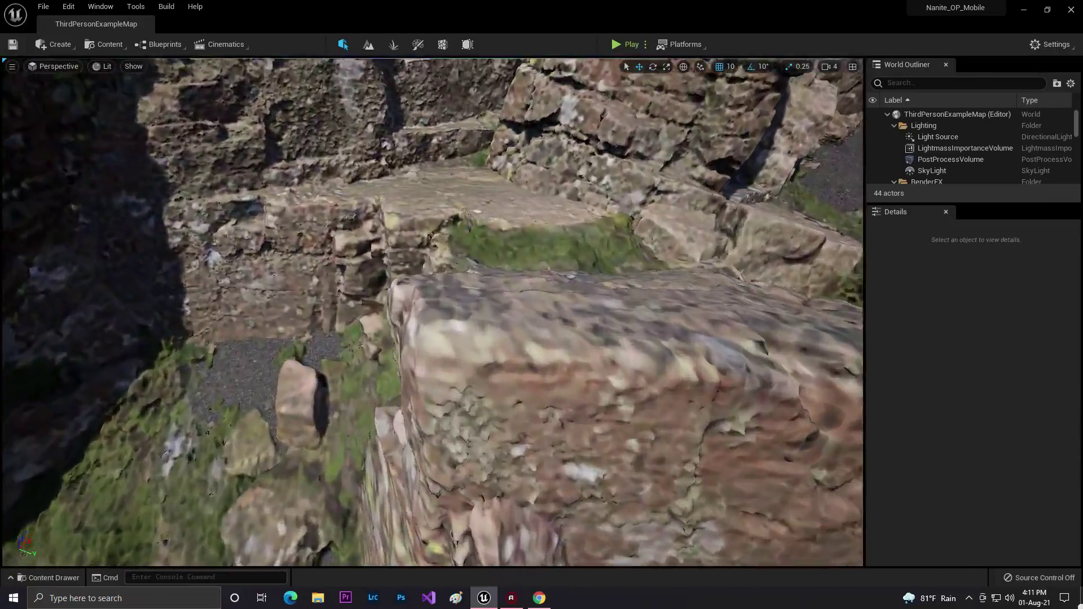
{"action": "mouse_move", "coordinate": [147, 333]}
{"action": "right_mouse_down"}
{"action": "mouse_move", "coordinate": [96, 344]}
{"action": "mouse_move", "coordinate": [164, 333]}
{"action": "right_mouse_up"}
{"action": "key", "text": "s"}
{"action": "right_click_drag", "start_coordinate": [83, 381], "coordinate": [141, 398]}
{"action": "key", "text": "w"}
Step: Switch to Chrome to review the open page, and return to Unreal Editor to survey the rock walls around the level
{"action": "left_click", "coordinate": [539, 598]}
{"action": "scroll", "coordinate": [215, 132], "scroll_direction": "down", "scroll_amount": 15}
{"action": "scroll", "coordinate": [459, 447], "scroll_direction": "up", "scroll_amount": 15}
{"action": "left_click", "coordinate": [1018, 8]}
{"action": "right_click_drag", "start_coordinate": [851, 189], "coordinate": [819, 197]}
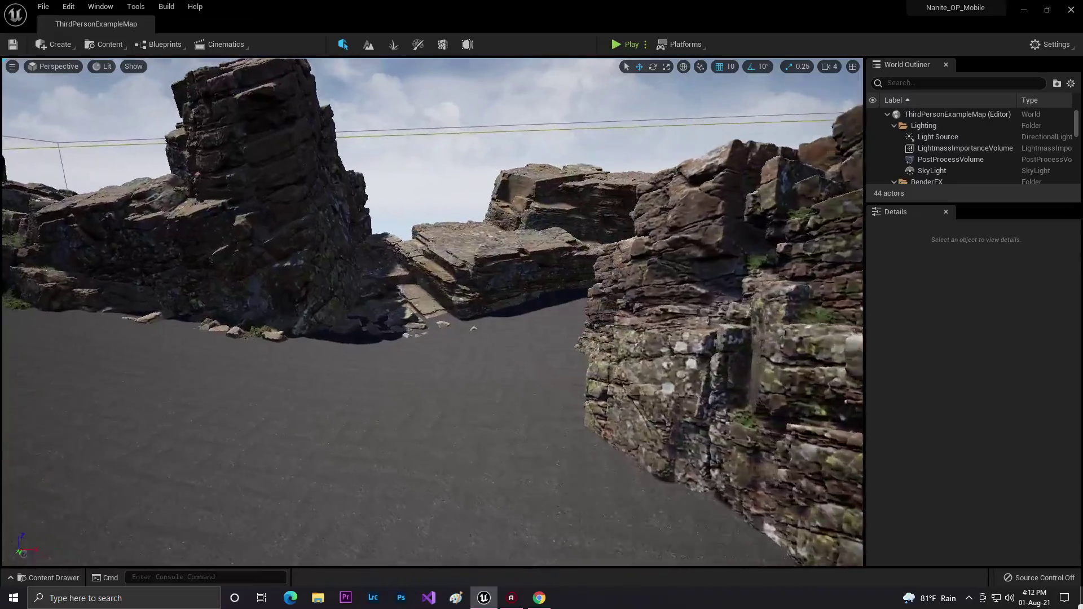
{"action": "right_click_drag", "start_coordinate": [432, 312], "coordinate": [762, 261]}
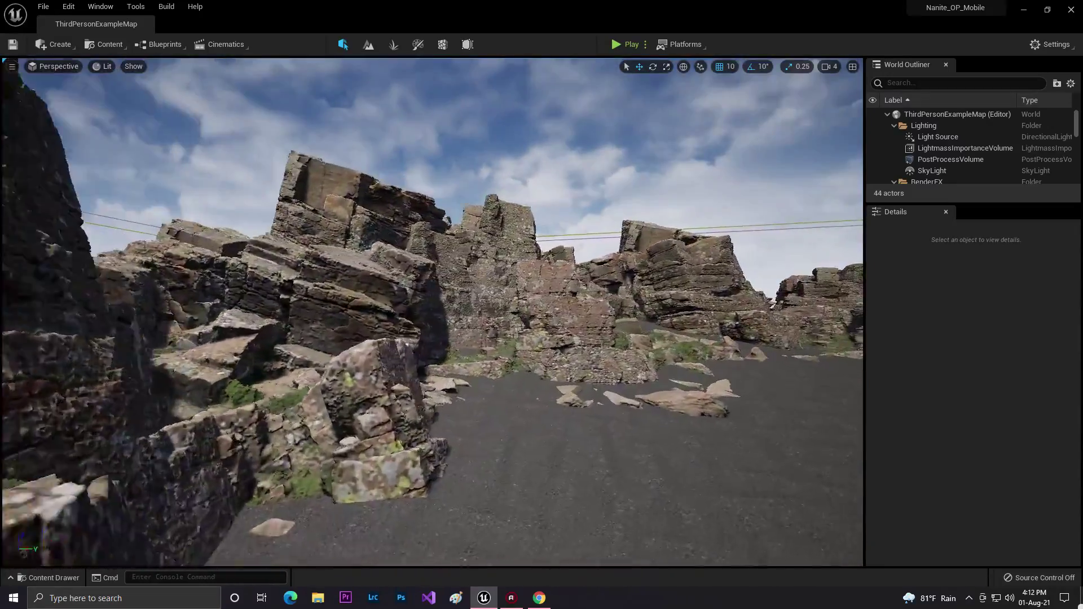